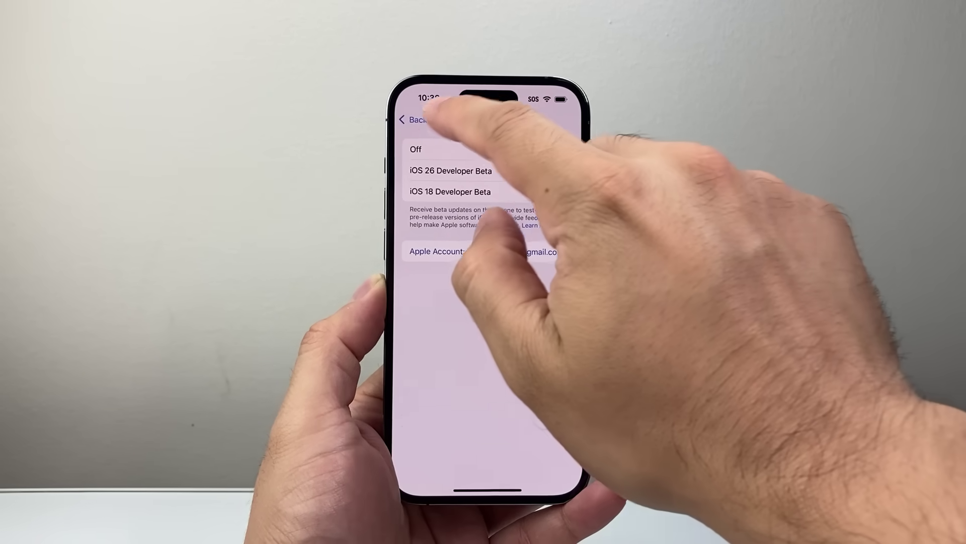
Step: Choose iOS 26 Developer Beta as the beta update channel
left_click(412, 120)
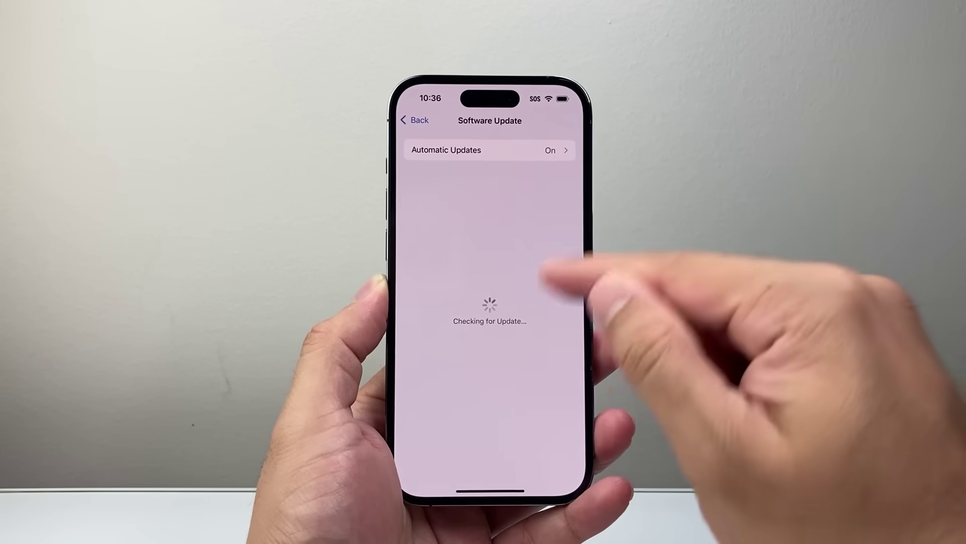